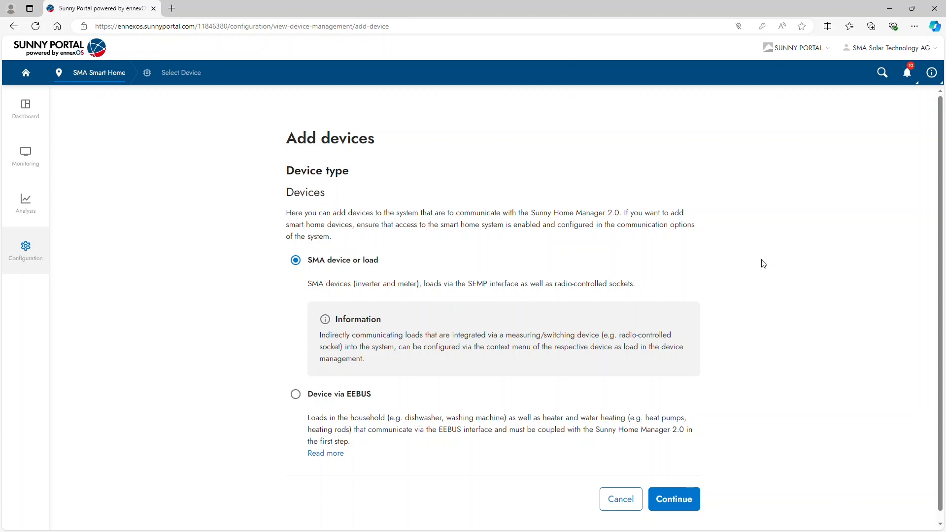
Add the second detected device, the one with the gauge symbol, as an SMA device or load and go to device administration.
click(685, 500)
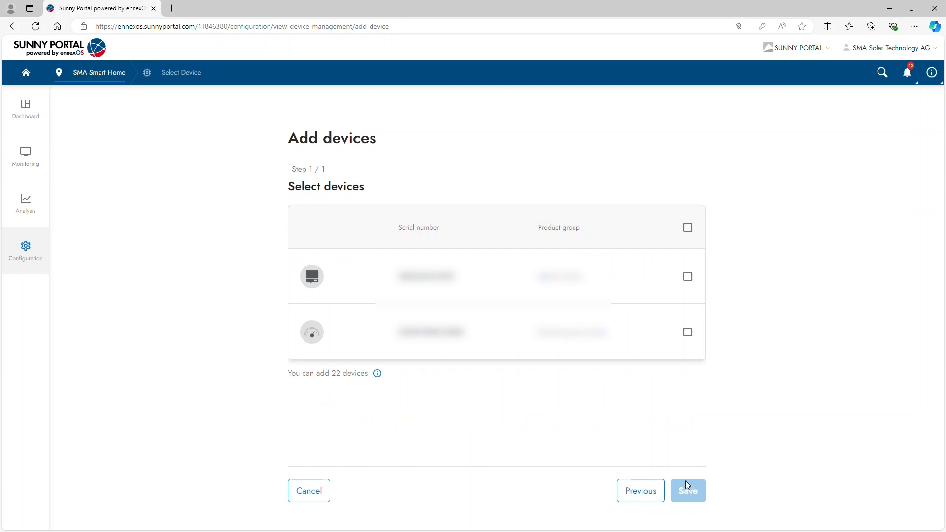
click(688, 333)
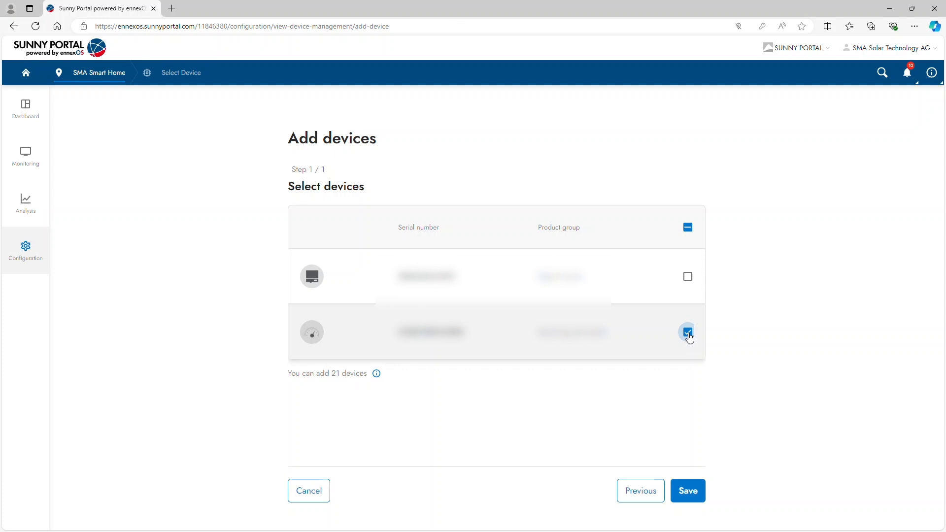
click(689, 491)
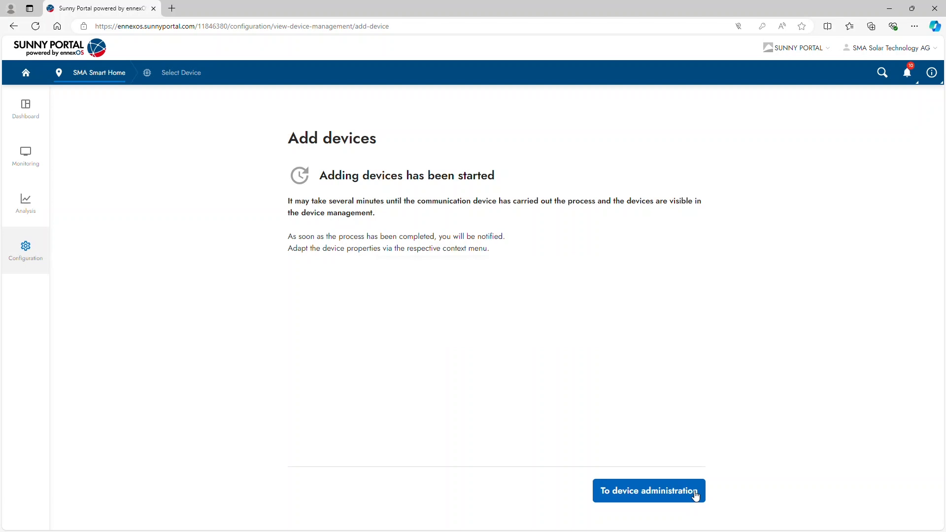
click(695, 493)
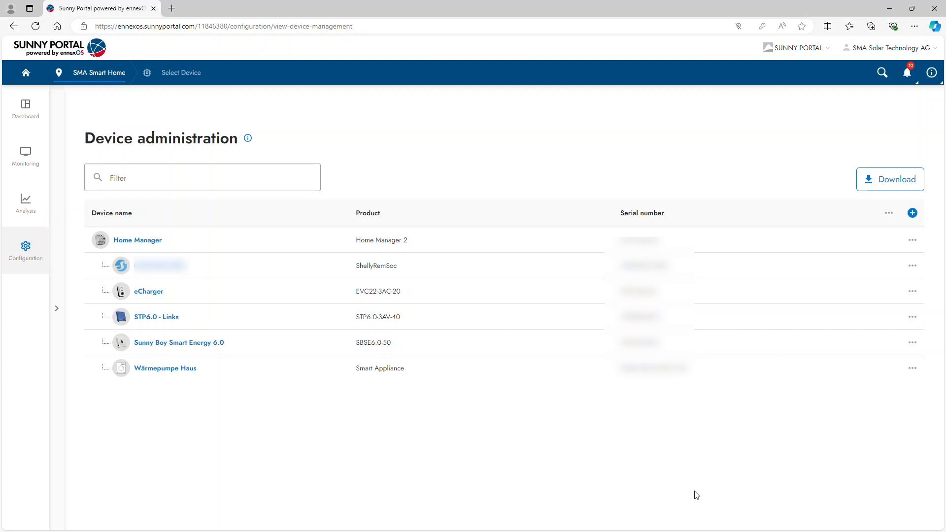
Configure the ShellyRemSoc device as a load of category Other with Measuring & switching integration into the energy management.
click(913, 266)
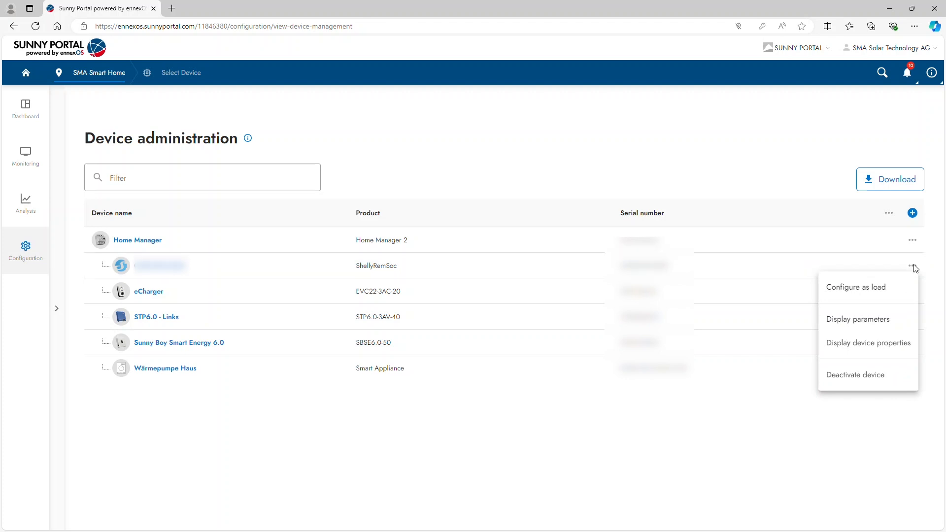
click(897, 290)
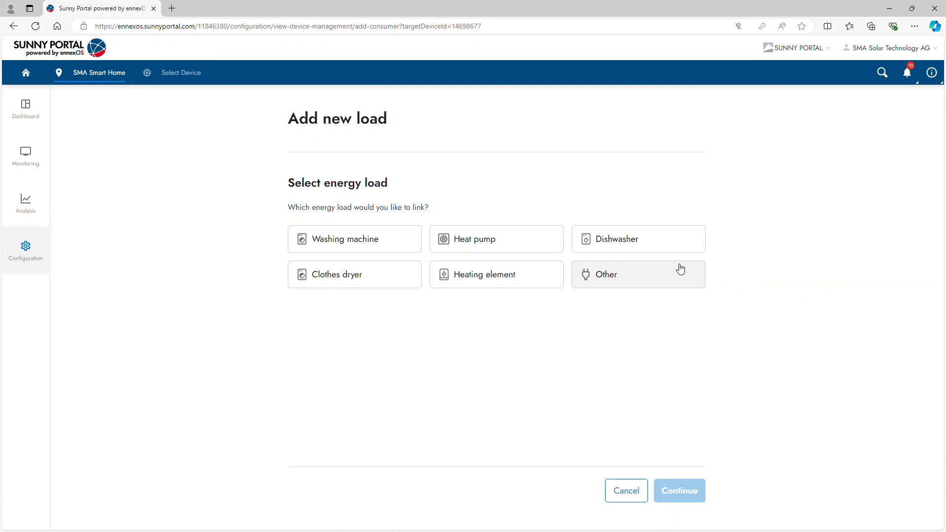
click(662, 269)
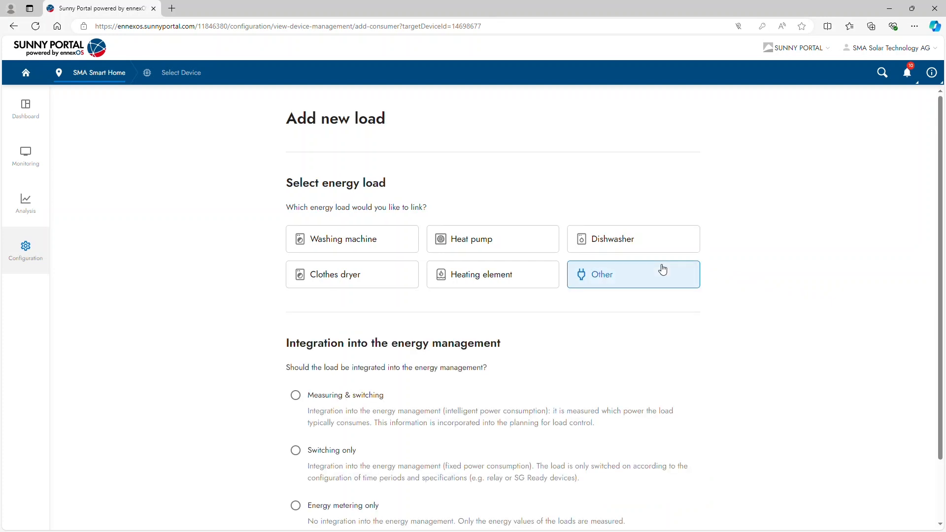
scroll(662, 269, down, 2)
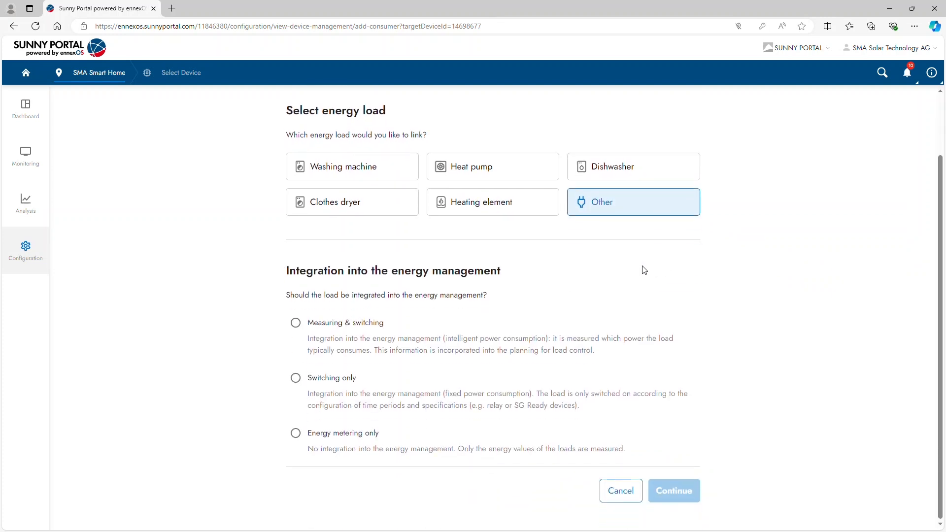
click(325, 325)
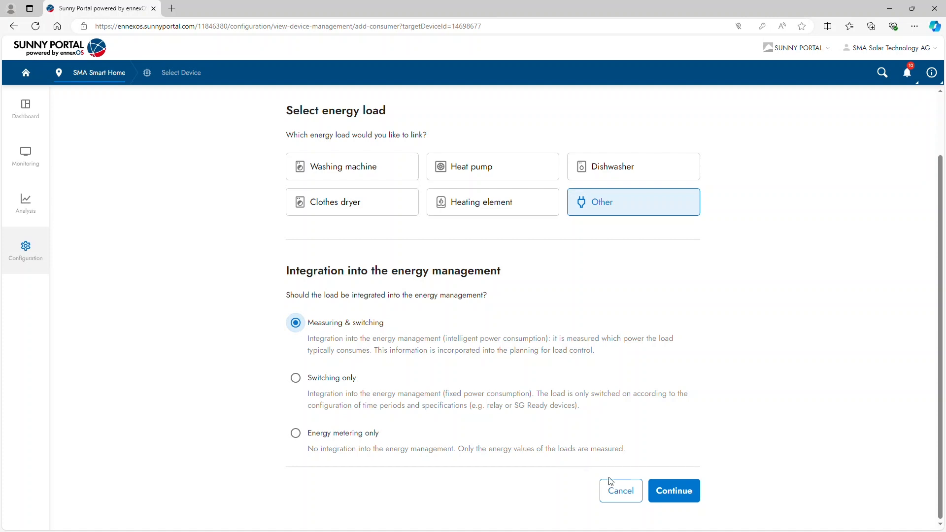
click(678, 495)
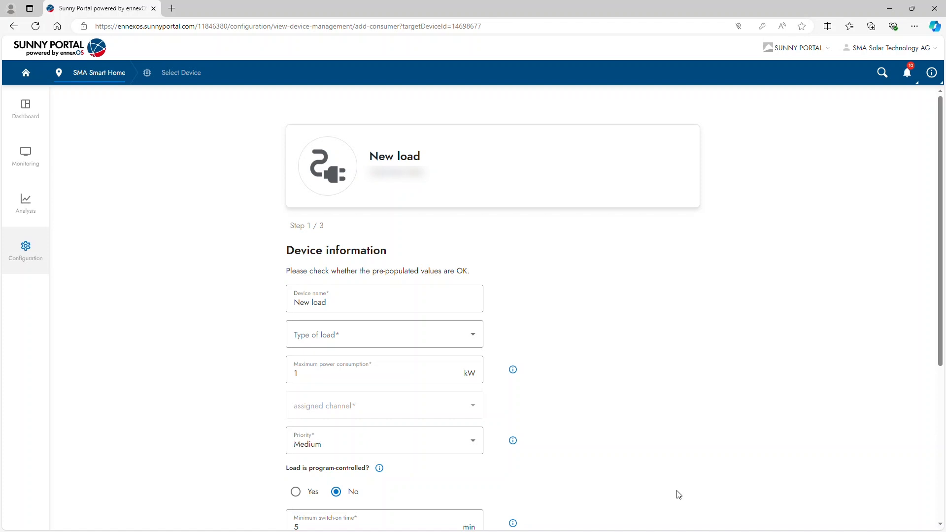
Name the new load Dryer and set its type of load to Home appliance.
triple_click(375, 300)
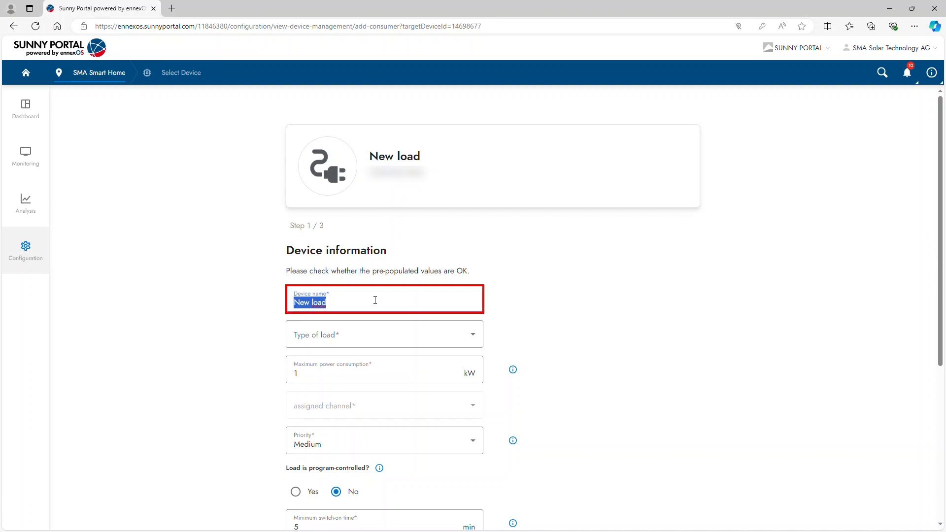
text(Dryer)
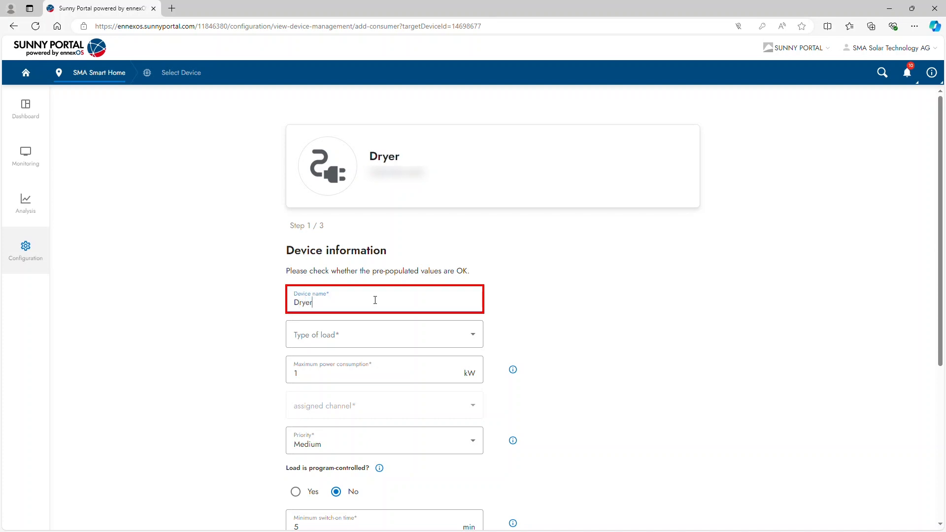
click(472, 336)
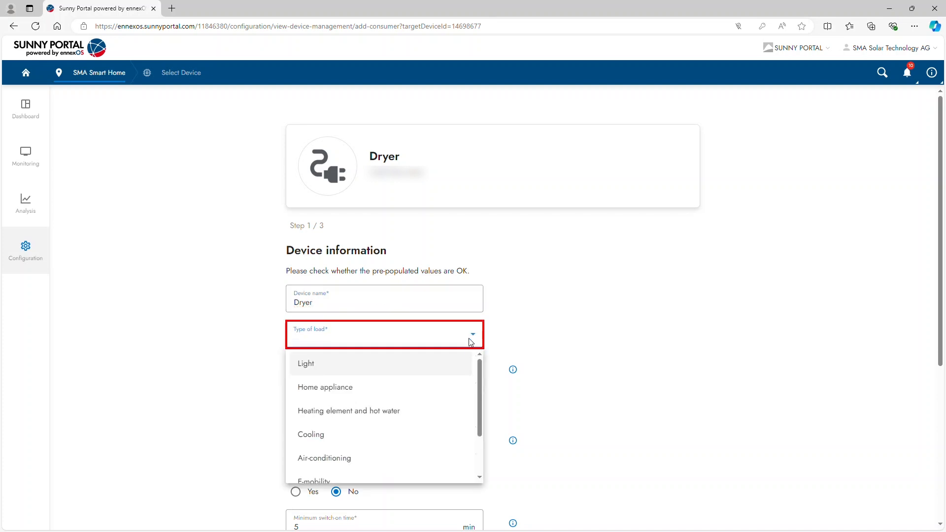
scroll(467, 383, down, 2)
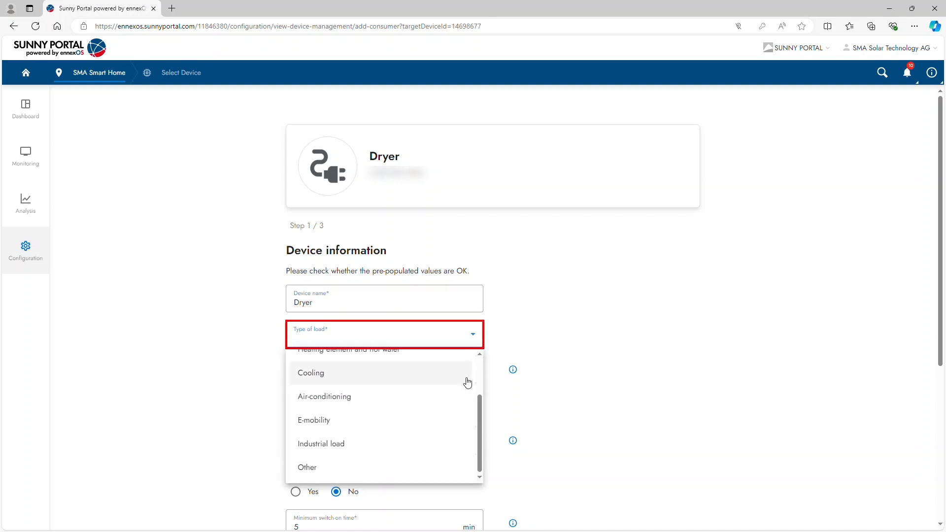
scroll(467, 384, up, 2)
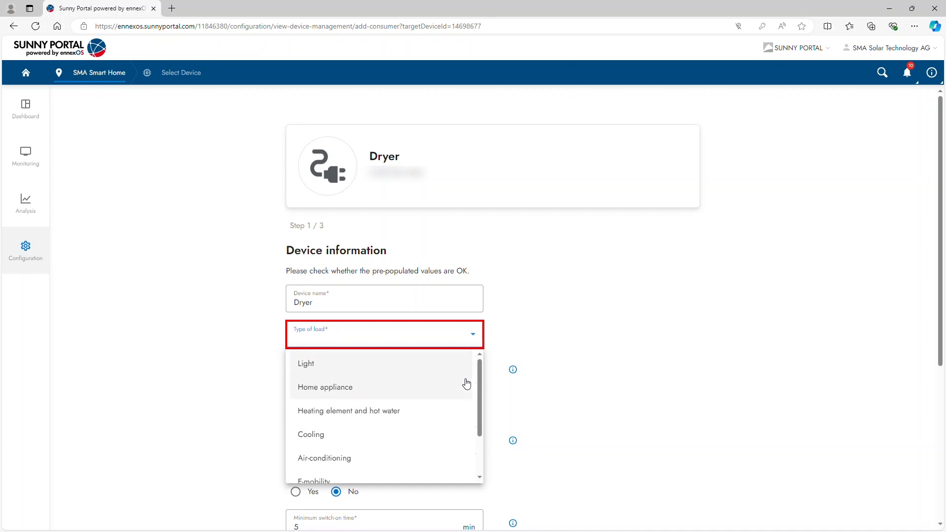
click(390, 392)
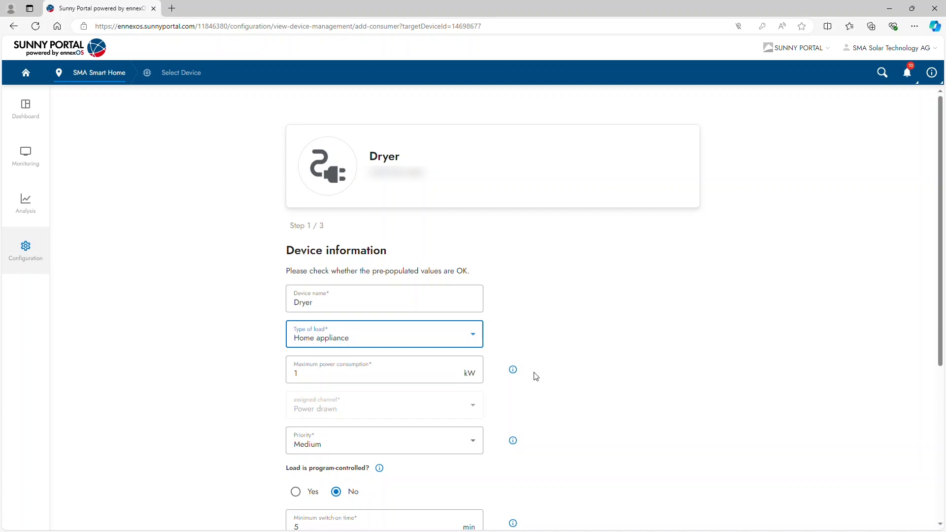
Review the priority options, keep Medium, and accept the remaining default device information to proceed to the time period configuration.
scroll(535, 377, down, 2)
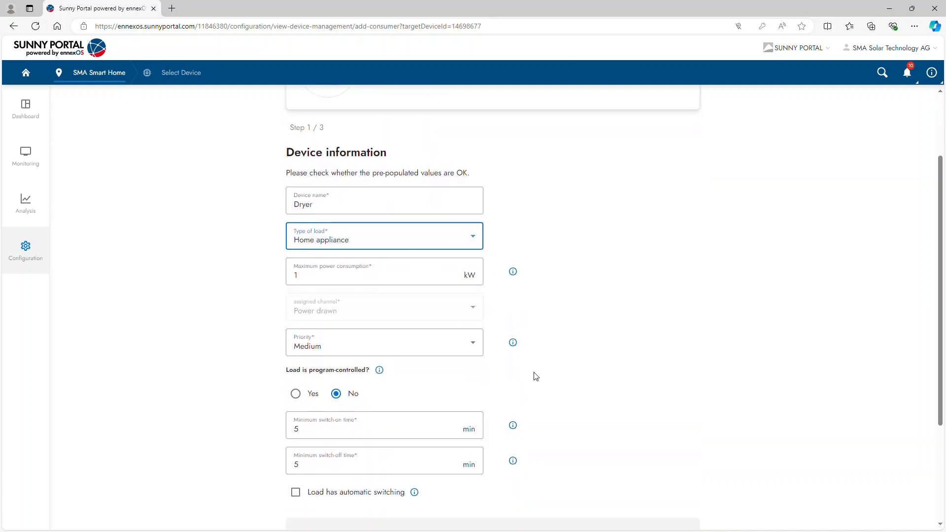
click(475, 347)
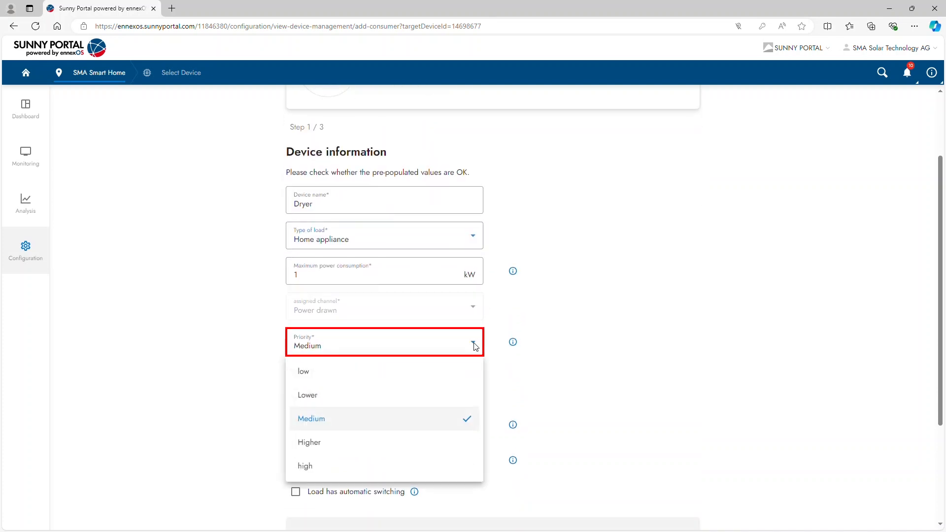
click(474, 346)
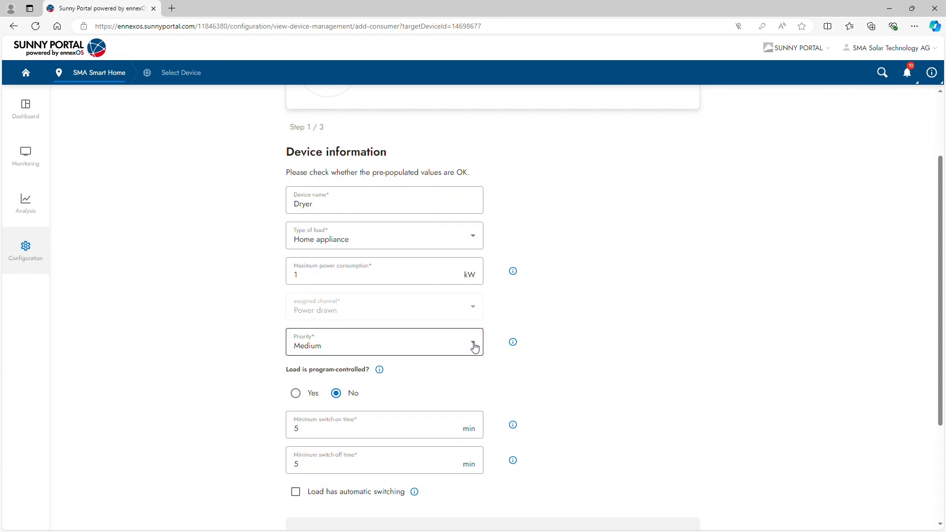
scroll(474, 347, down, 2)
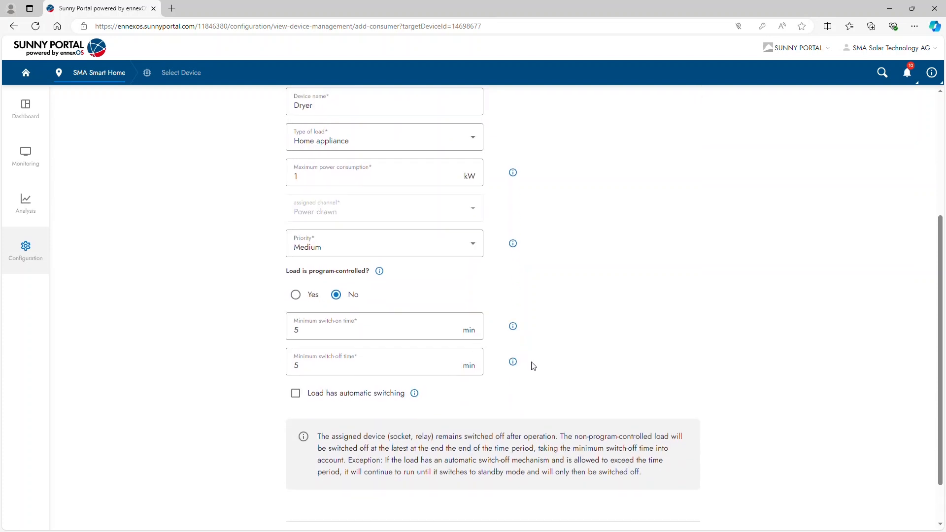
scroll(557, 381, down, 1)
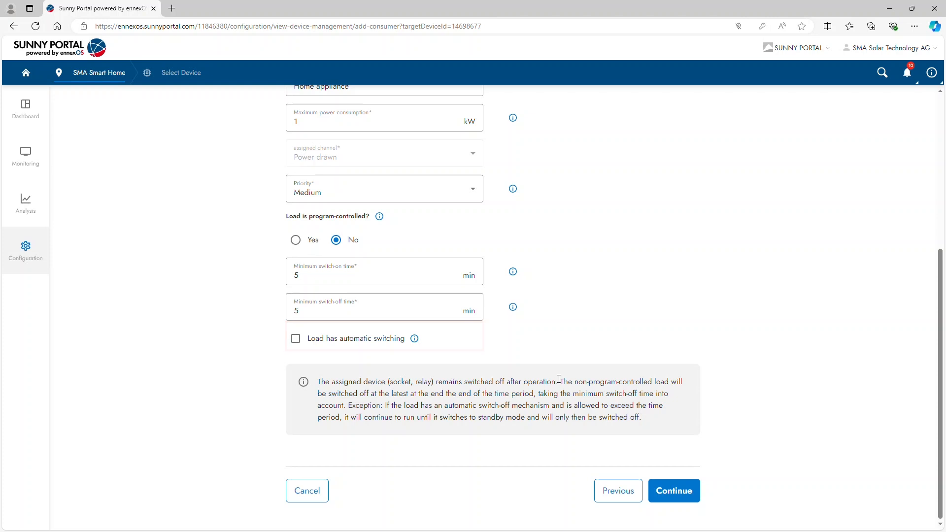
click(678, 496)
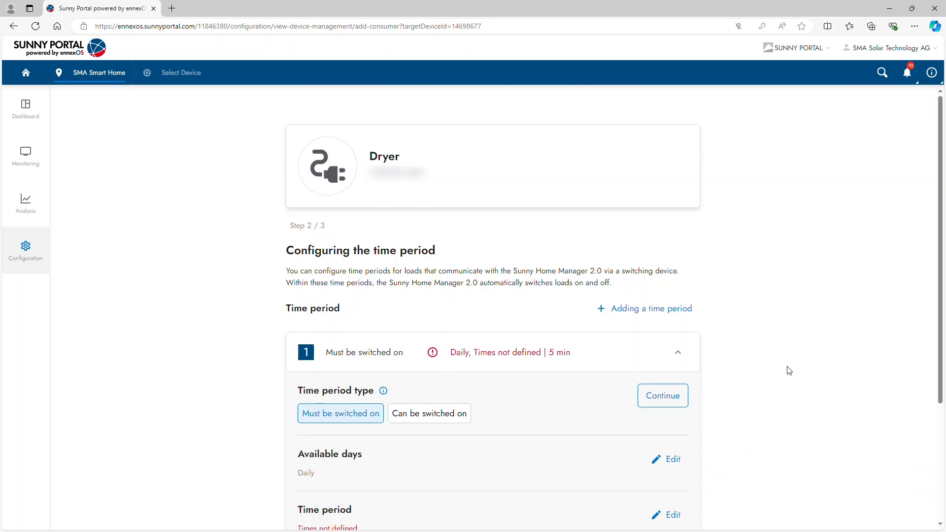
Set the first time period's type to Can be switched on and accept Daily as its available days.
scroll(789, 370, down, 2)
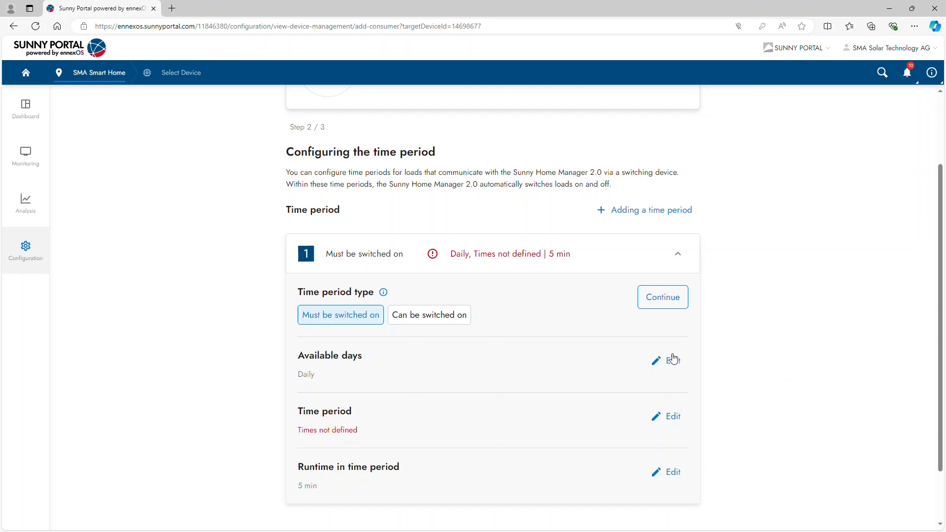
click(440, 315)
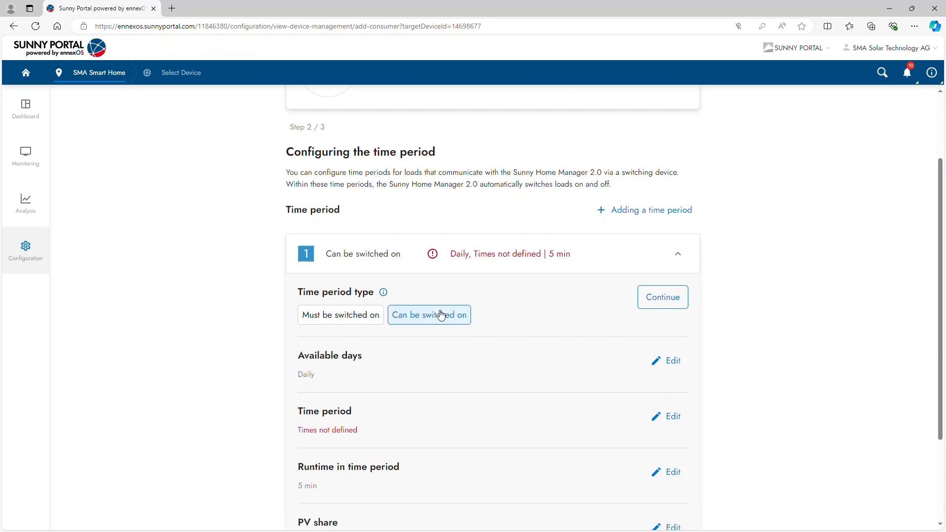
click(663, 298)
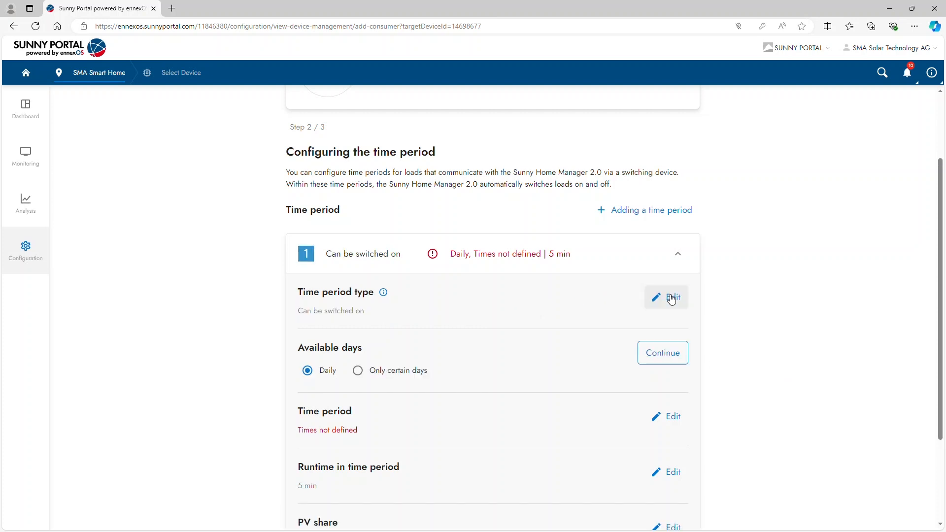
scroll(705, 310, down, 2)
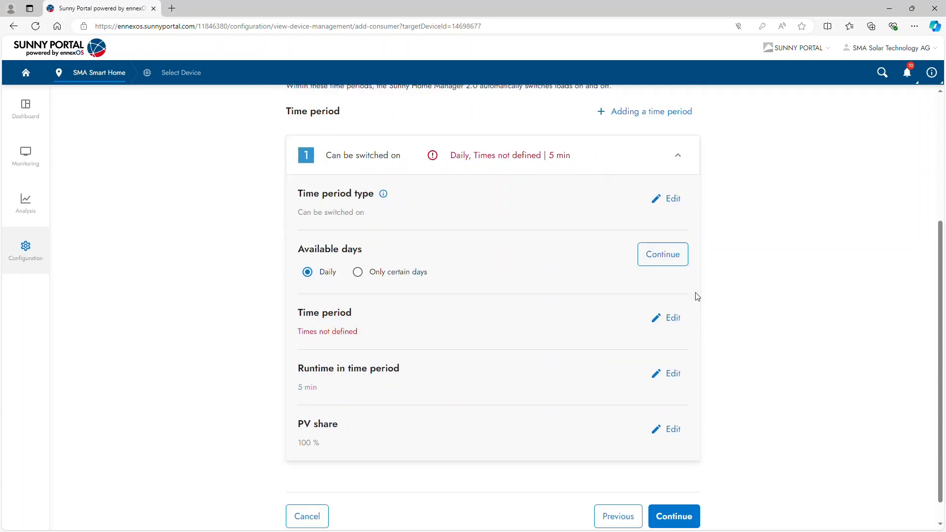
click(673, 258)
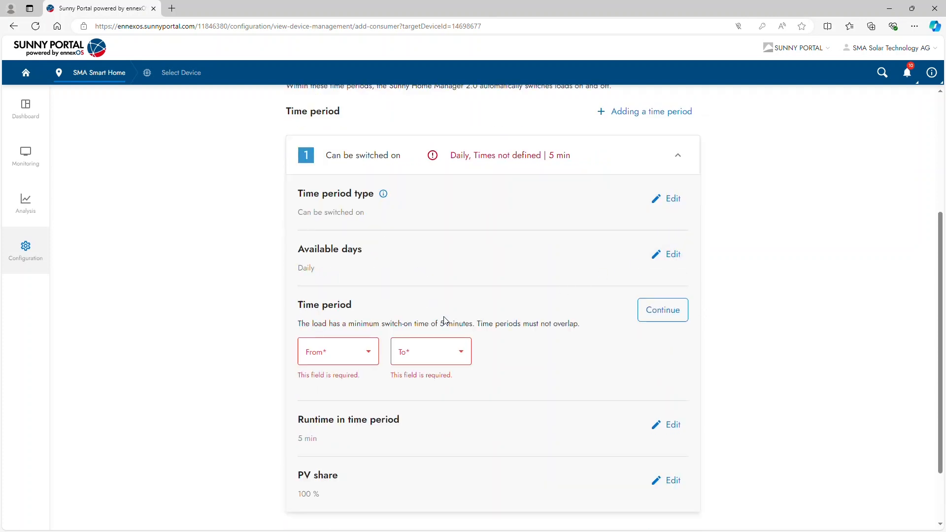
Set the first time period to run from 09:00 to 18:00.
click(365, 355)
scroll(355, 420, down, 15)
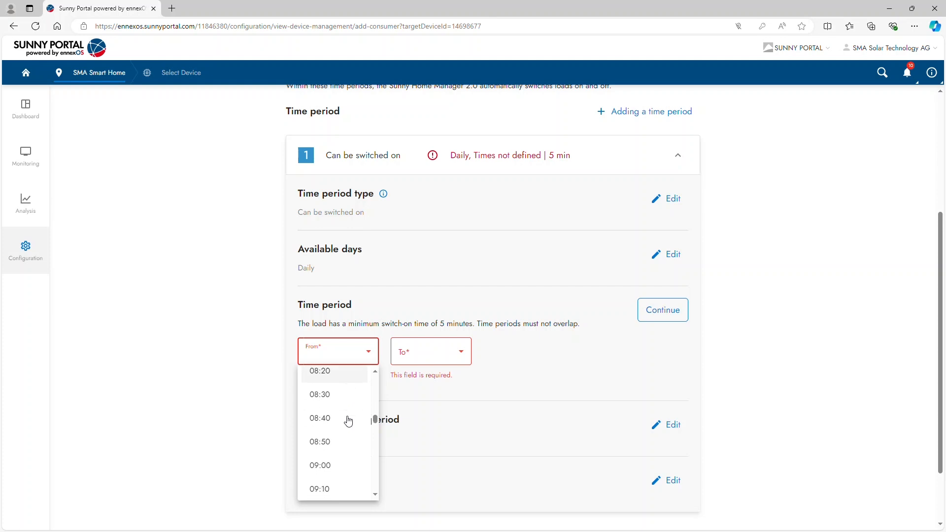
click(343, 449)
click(429, 351)
scroll(436, 416, down, 12)
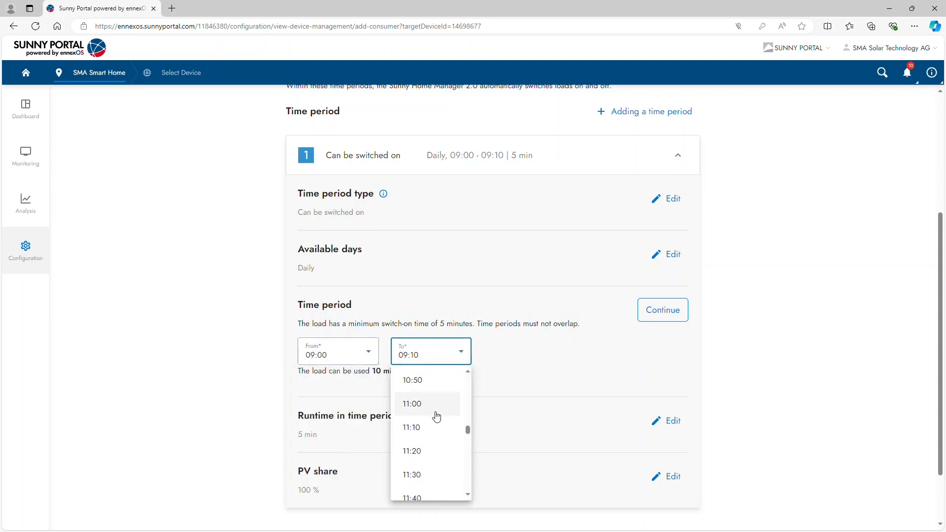
scroll(436, 416, down, 3)
click(437, 460)
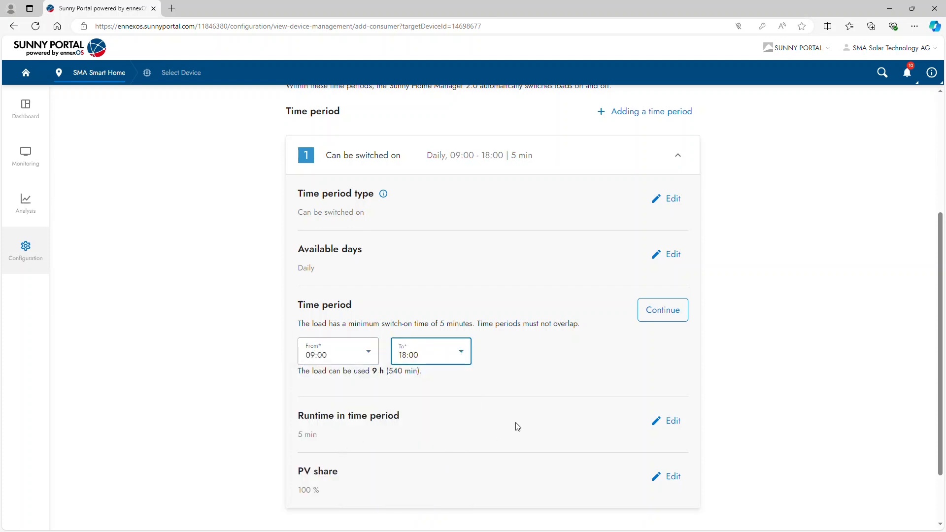
click(669, 310)
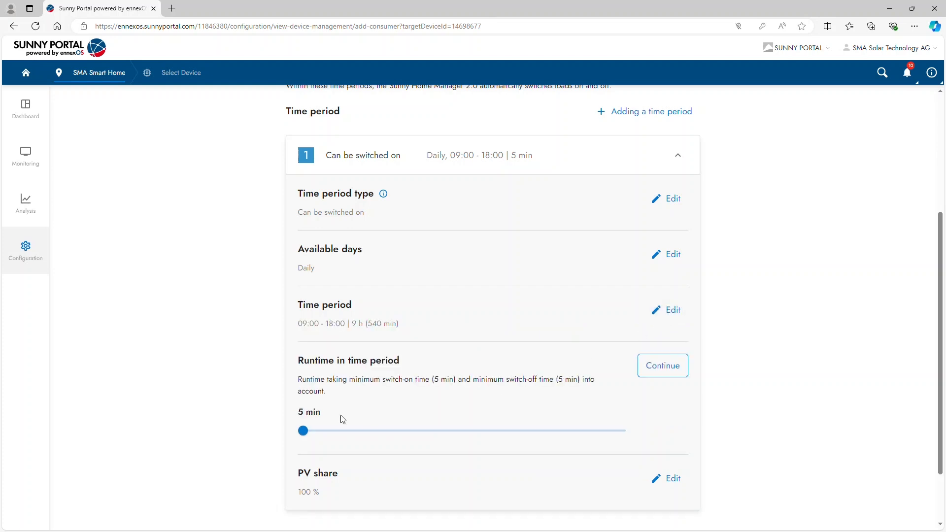
Set the runtime in the time period to 3 h (180 min) and accept a PV share of 100 %.
drag(304, 432, 409, 431)
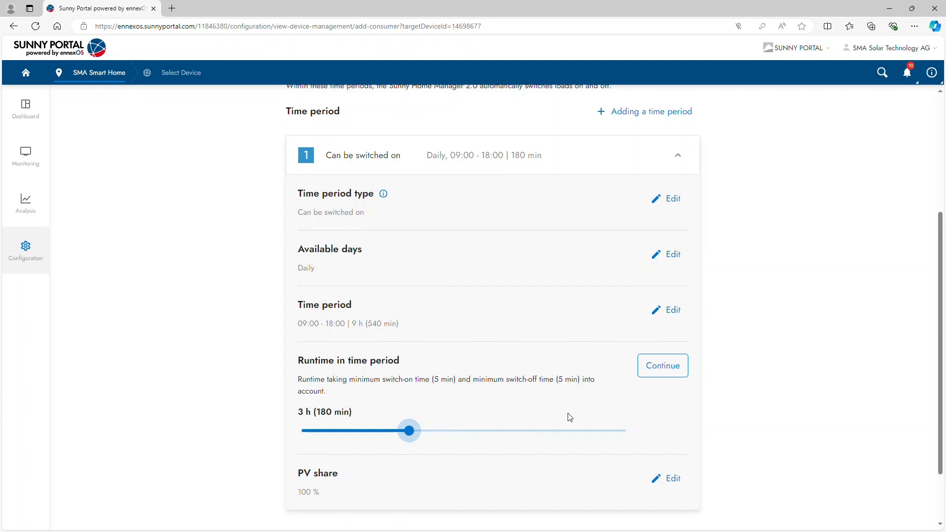
click(653, 377)
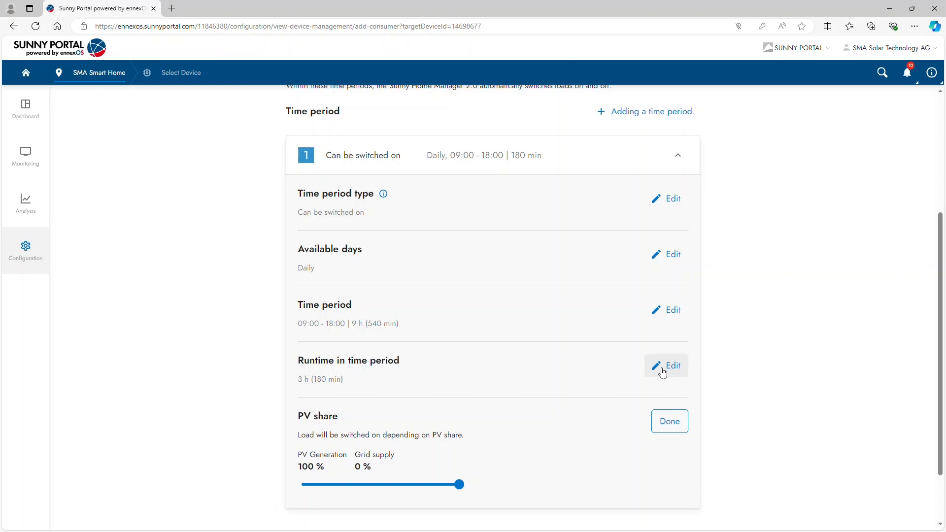
scroll(662, 373, down, 2)
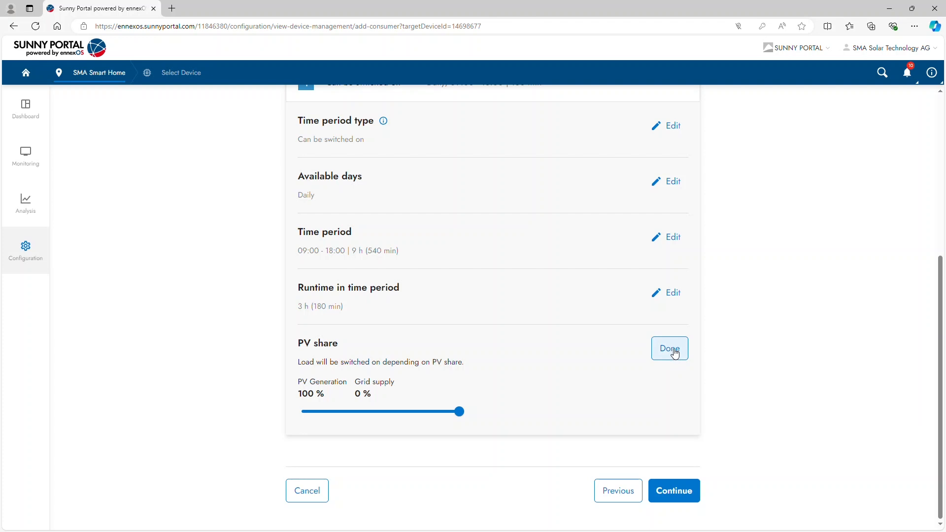
click(675, 353)
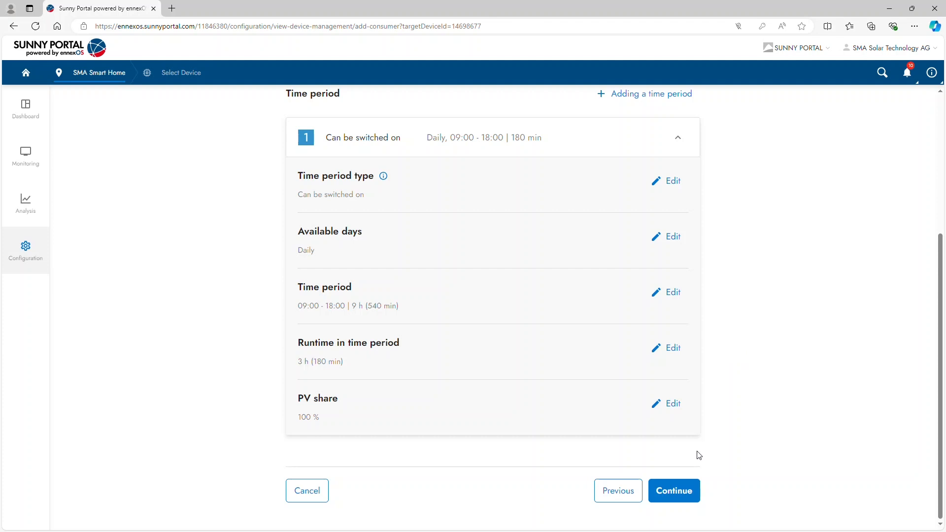
Save the Dryer configuration with the optional settings left blank, and view the Dryer's available actions in device administration.
click(673, 493)
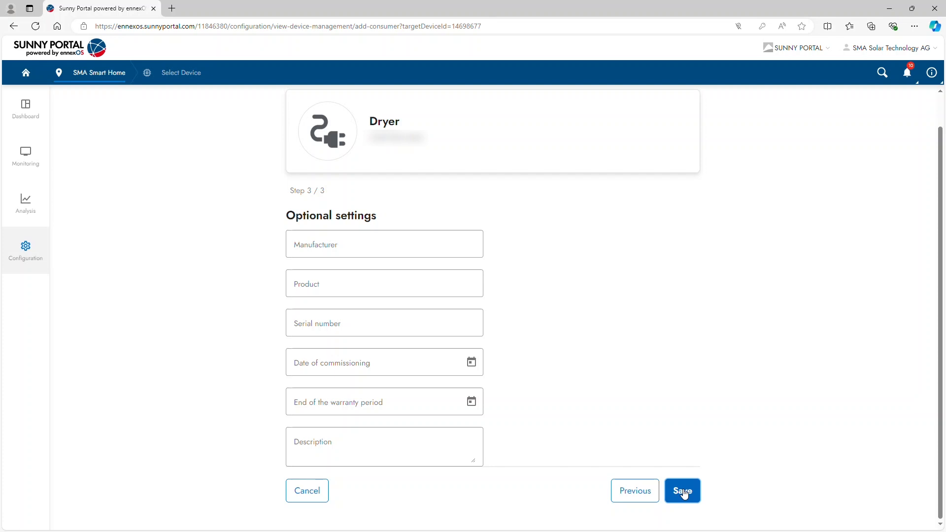
click(683, 493)
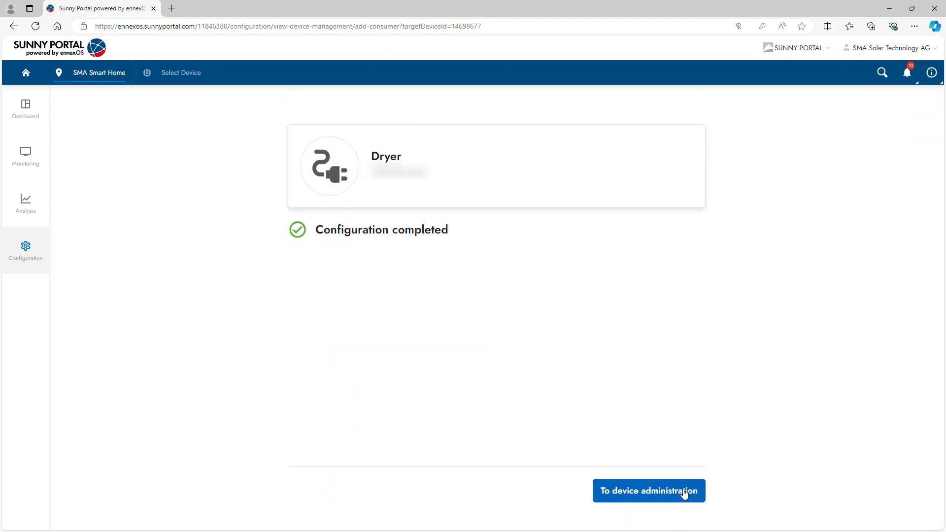
click(684, 493)
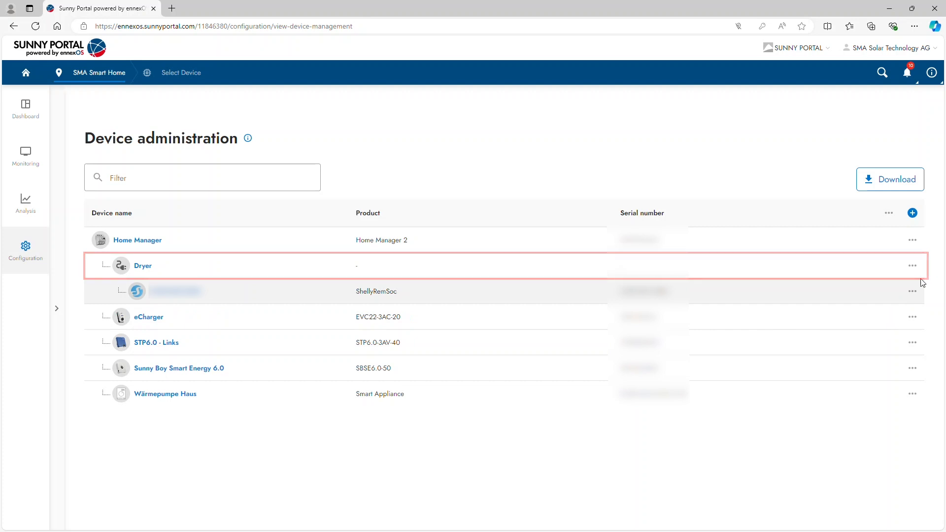
click(912, 266)
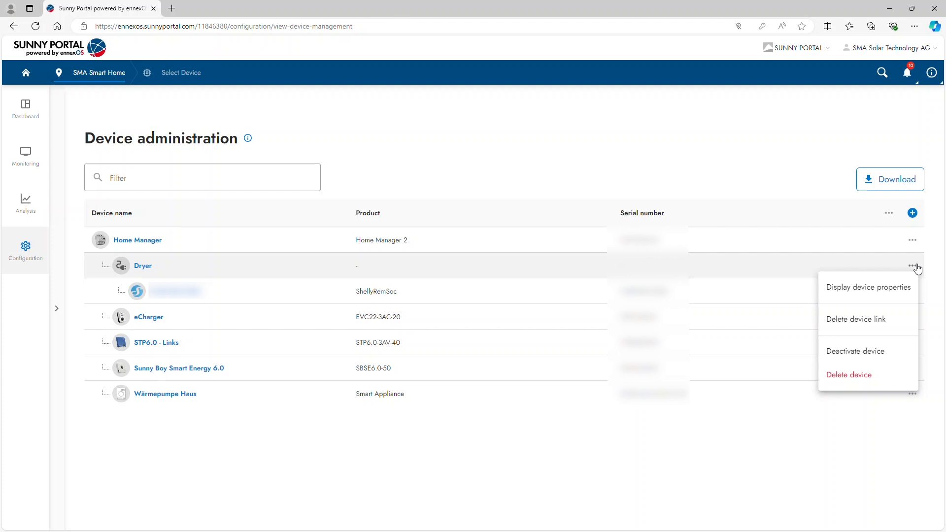
Open the SMA Smart Home system's Consumer balance and examine the Dryer's entry and its available device options.
click(27, 157)
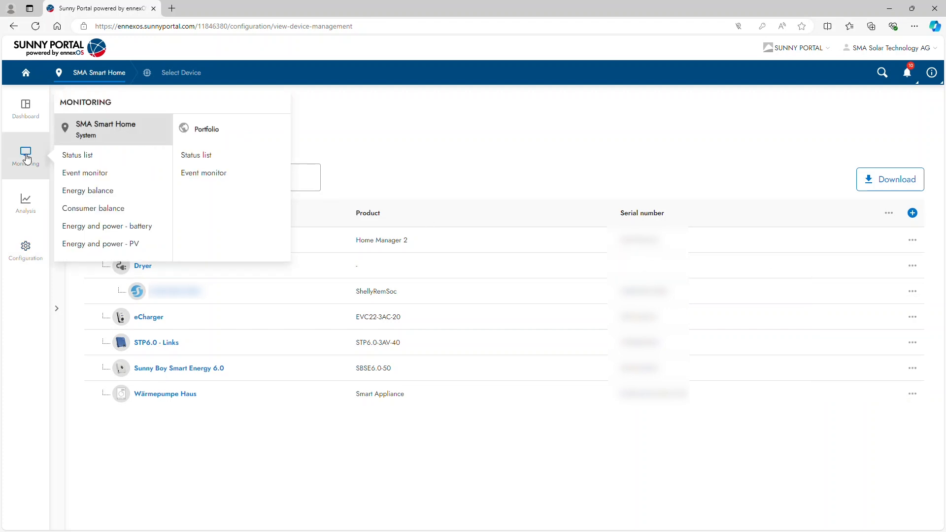
click(147, 209)
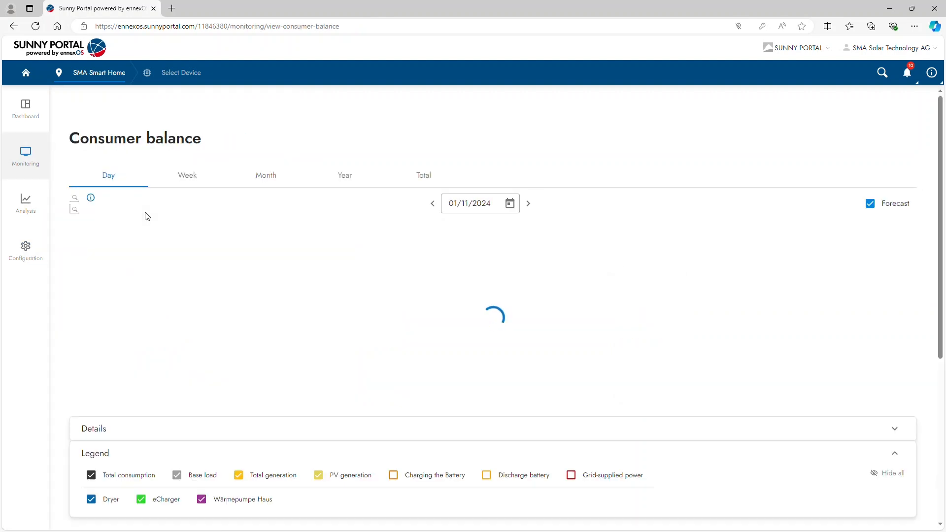
scroll(266, 268, down, 1)
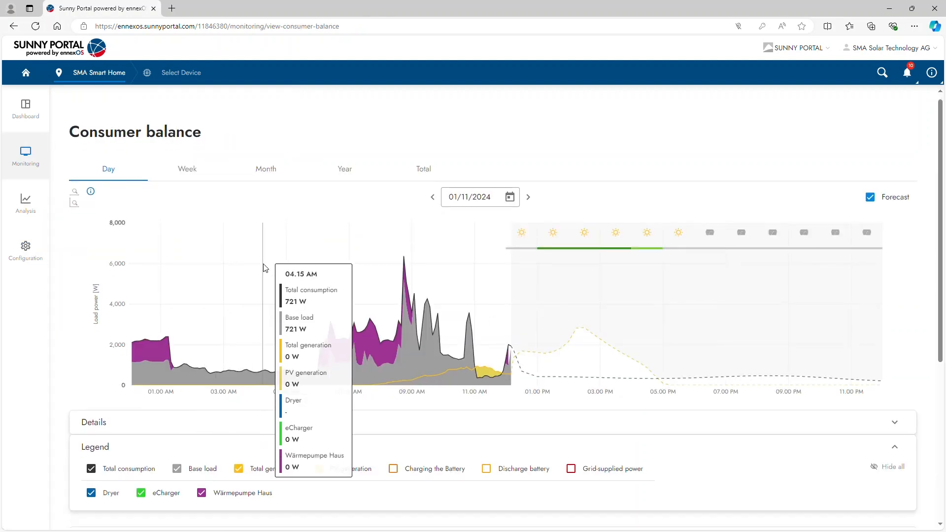
scroll(266, 268, down, 5)
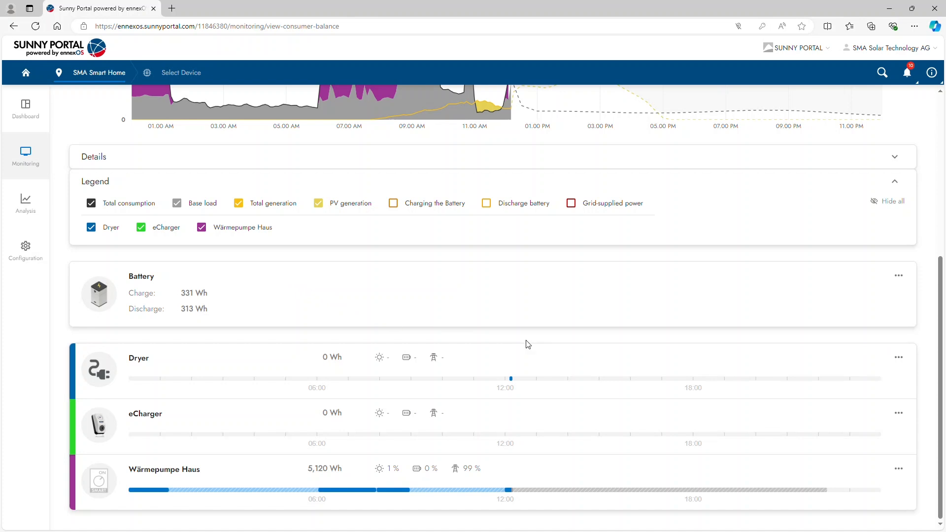
click(898, 358)
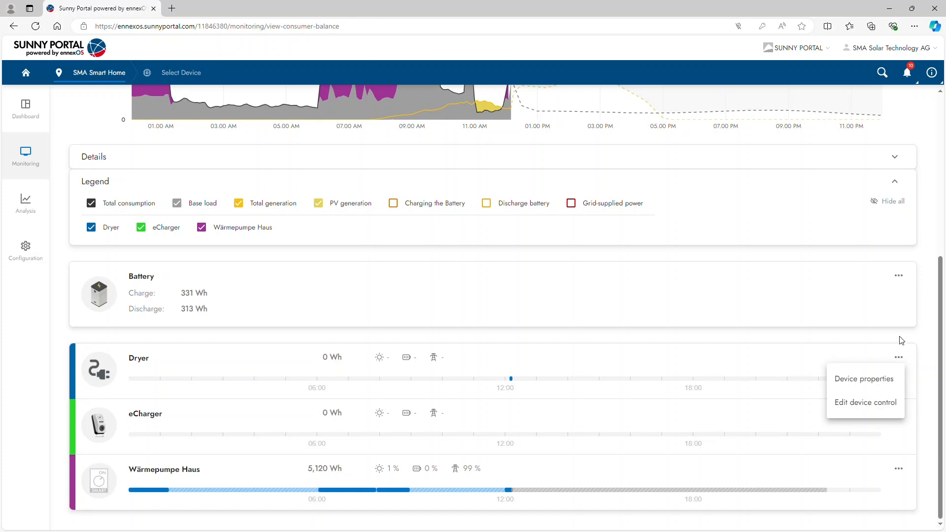
click(901, 340)
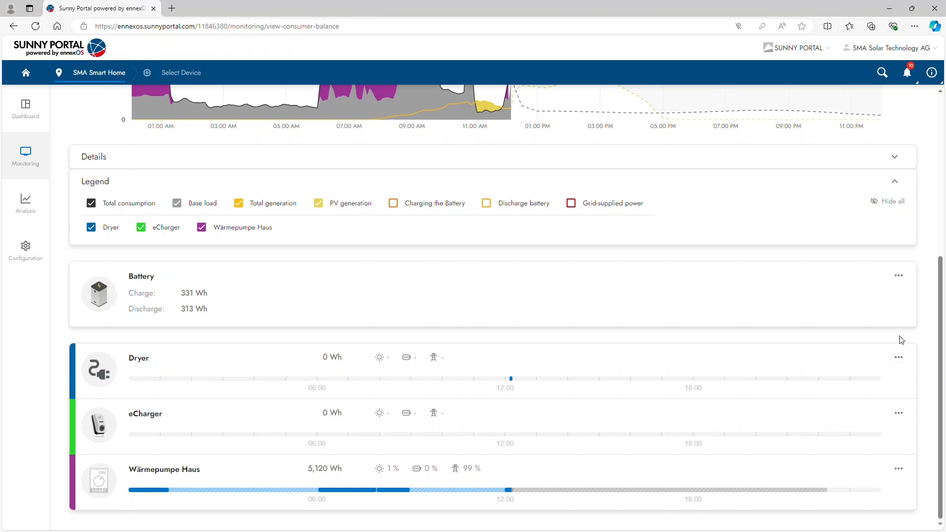